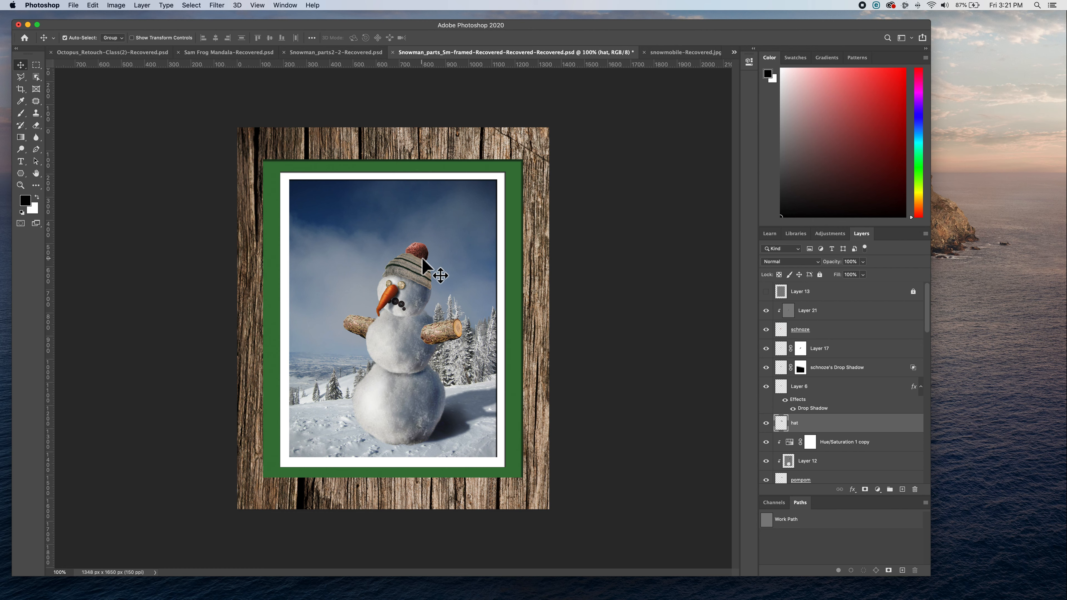
- Add a Hue/Saturation adjustment layer clipped to the hat layer and colorize it blue with hue 227 and saturation 31
scroll(421, 257, "up", 5)
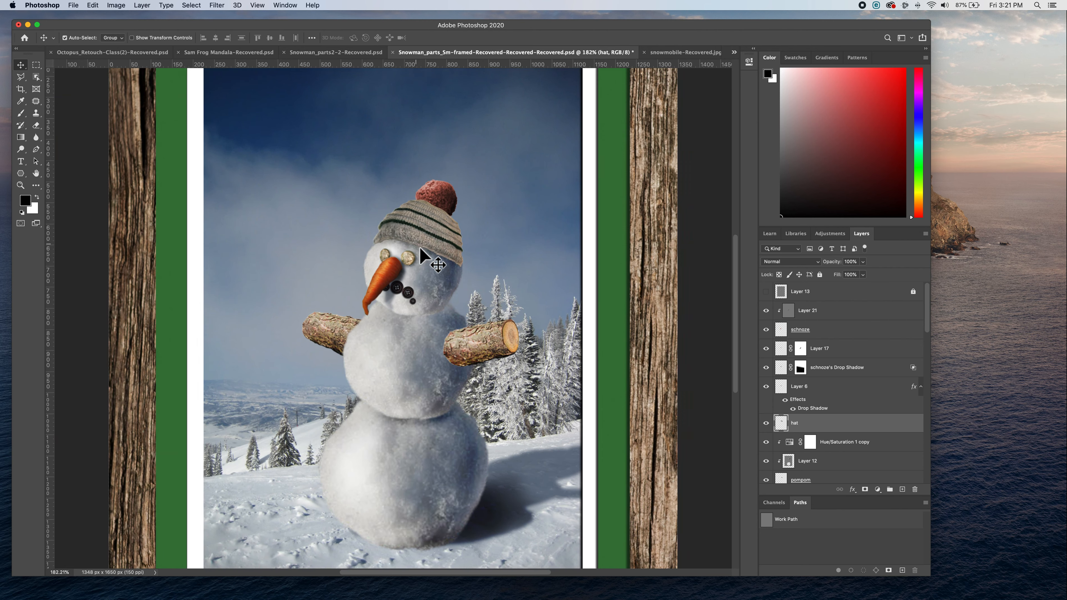
scroll(420, 249, "up", 3)
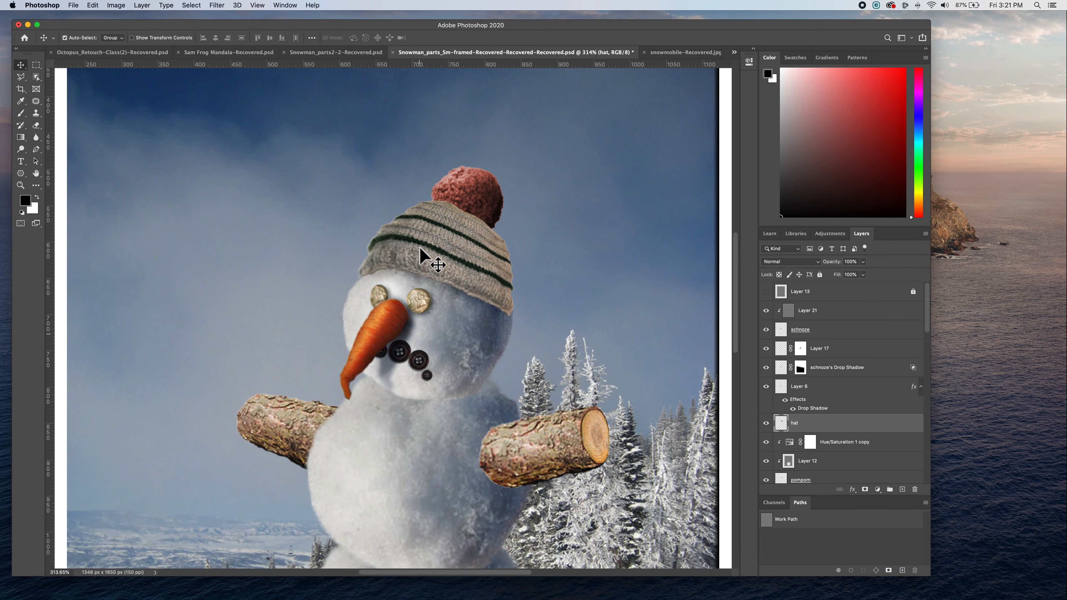
left_click(766, 423)
left_click(765, 423)
left_click(765, 423)
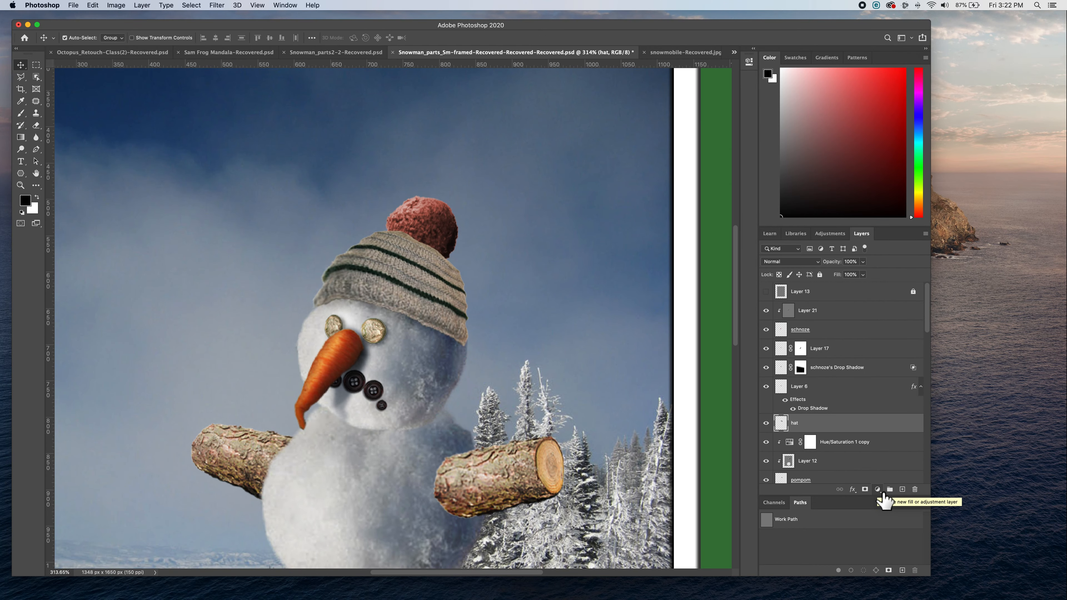
left_click(881, 493)
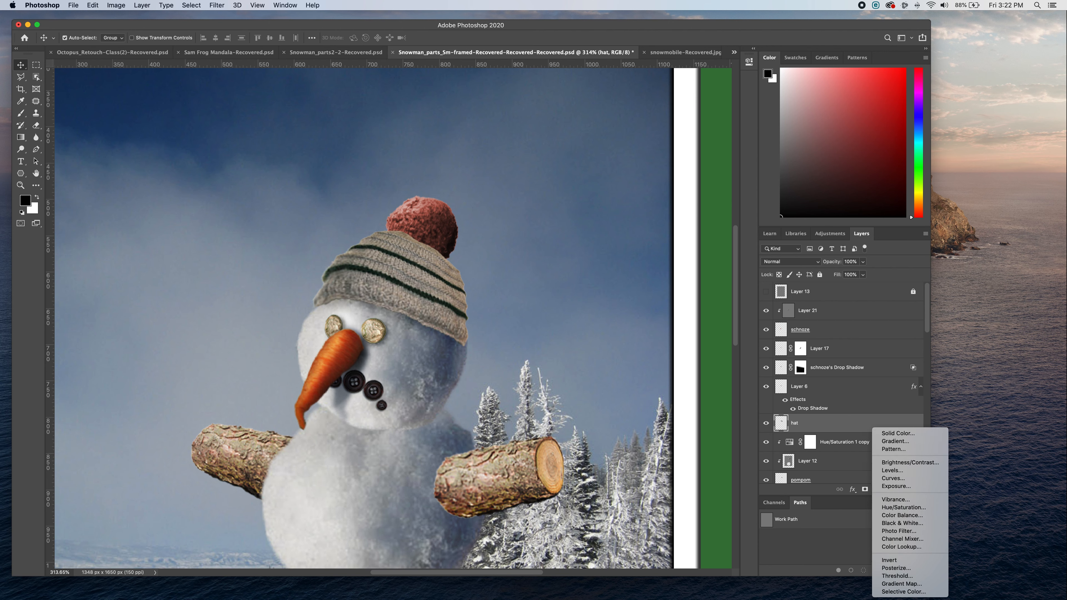
left_click(903, 507)
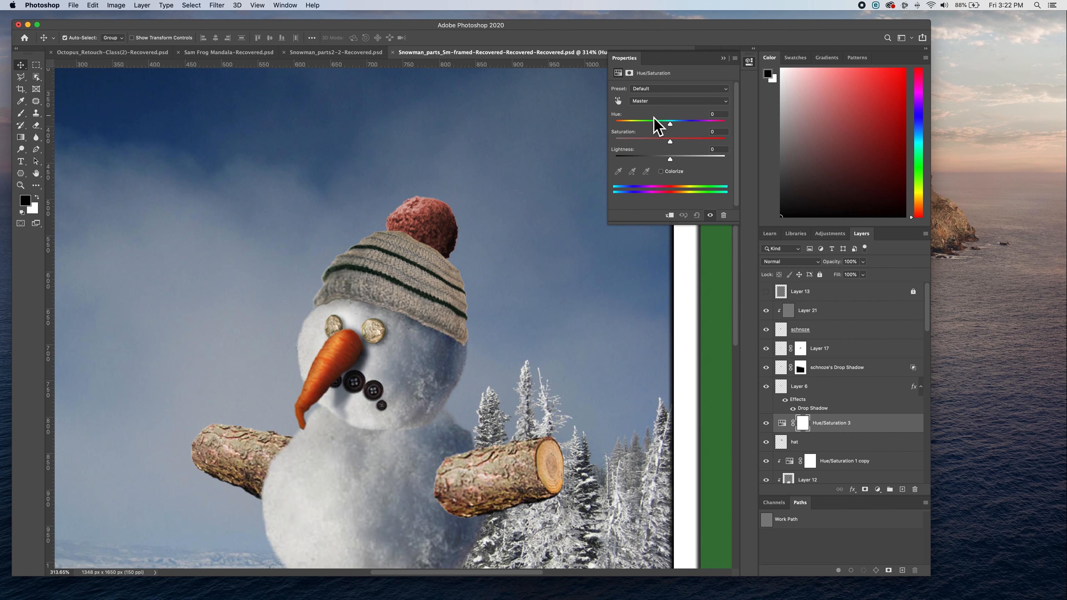
left_click(674, 219)
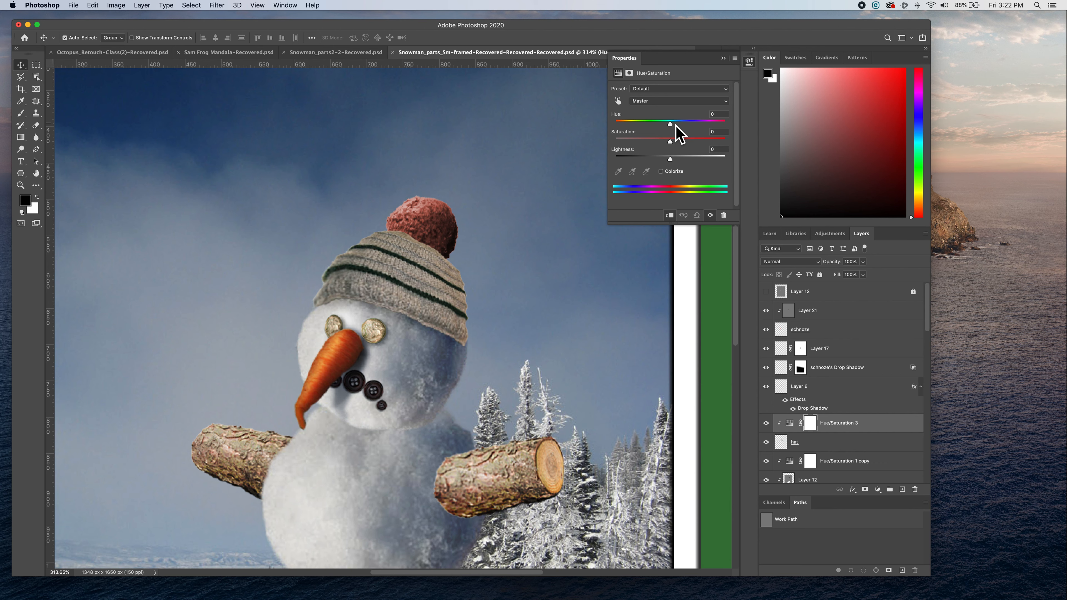
left_click(666, 173)
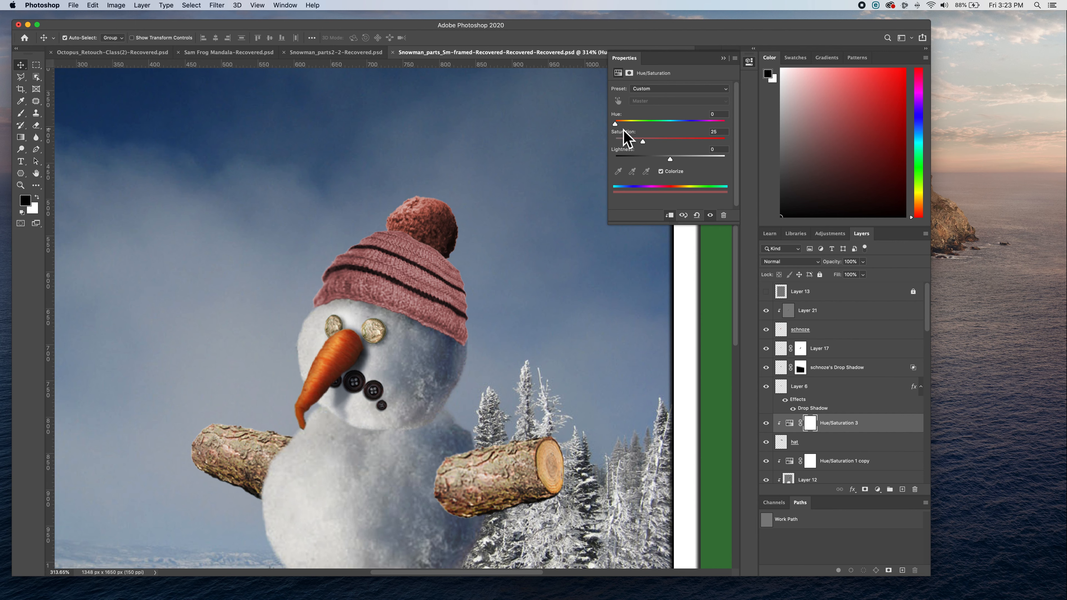
left_click_drag(618, 126, 673, 163)
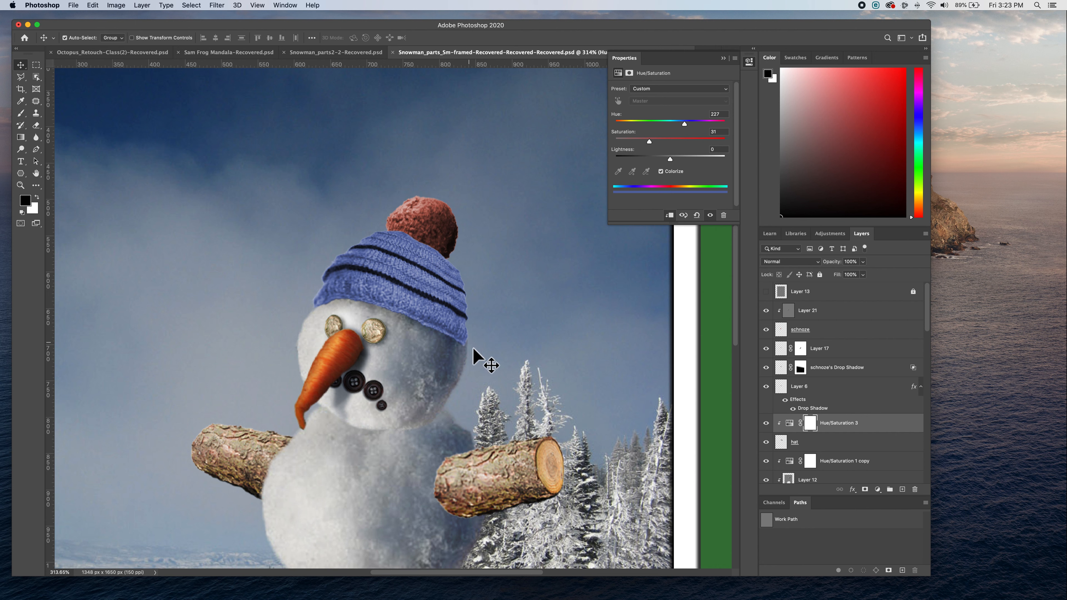
- Paint black on the blue adjustment's layer mask over the hat's crown below the pompom, using a 15 px brush
left_click(809, 422)
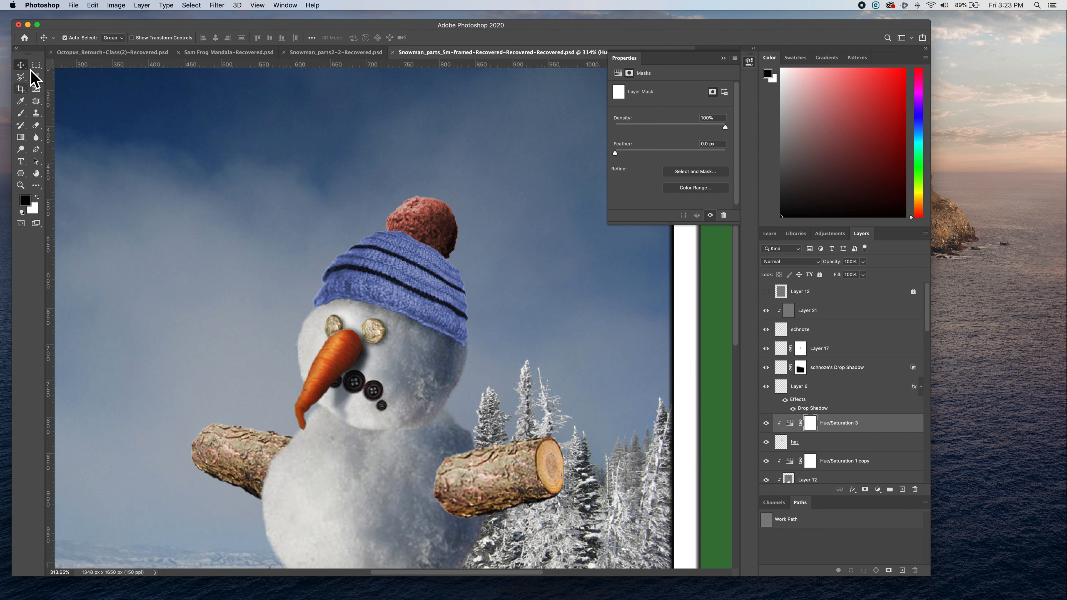
key("b")
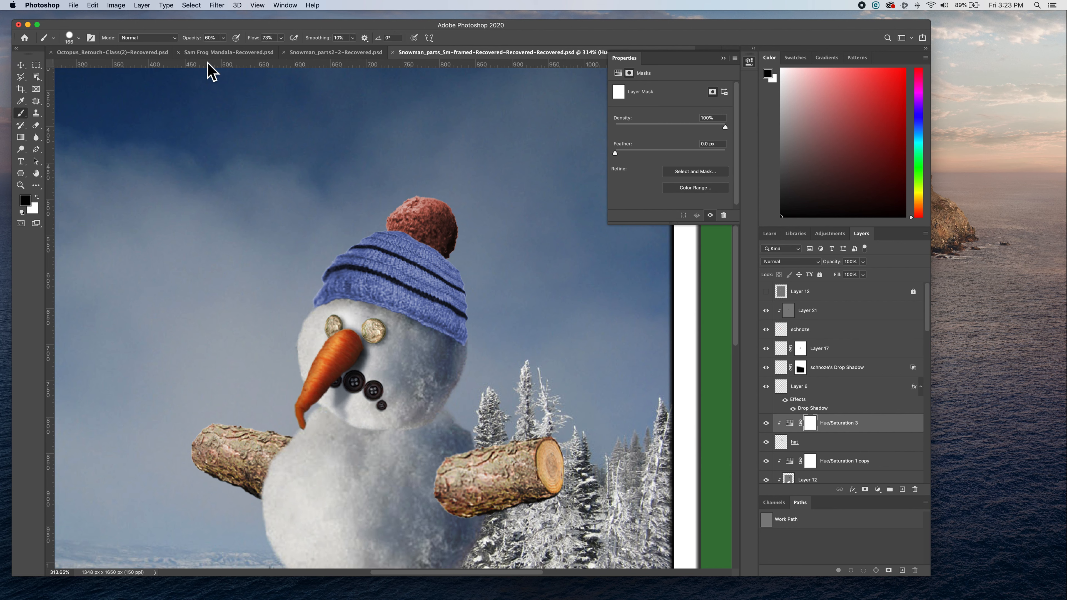
left_click(78, 37)
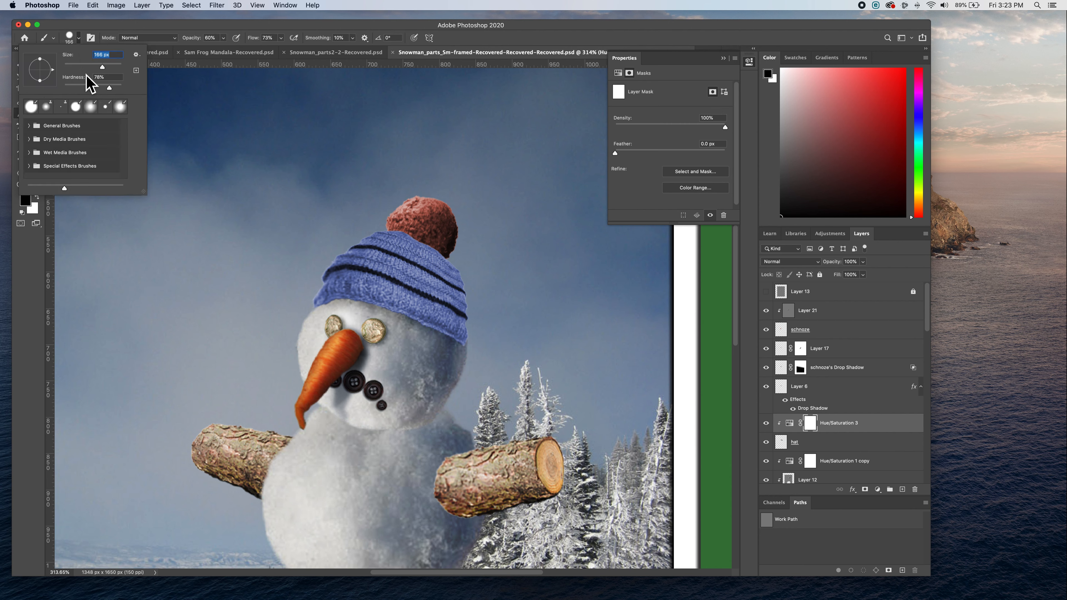
left_click_drag(101, 67, 72, 67)
left_click(424, 251)
mouse_move(406, 235)
left_mouse_down()
mouse_move(466, 279)
mouse_move(403, 246)
mouse_move(413, 246)
mouse_move(361, 235)
mouse_move(420, 257)
left_mouse_up()
- Clean up the mask edge along the hat's upper dark stripe with a 7 px, 92% hardness brush at 100% opacity and flow
scroll(420, 256, "up", 3)
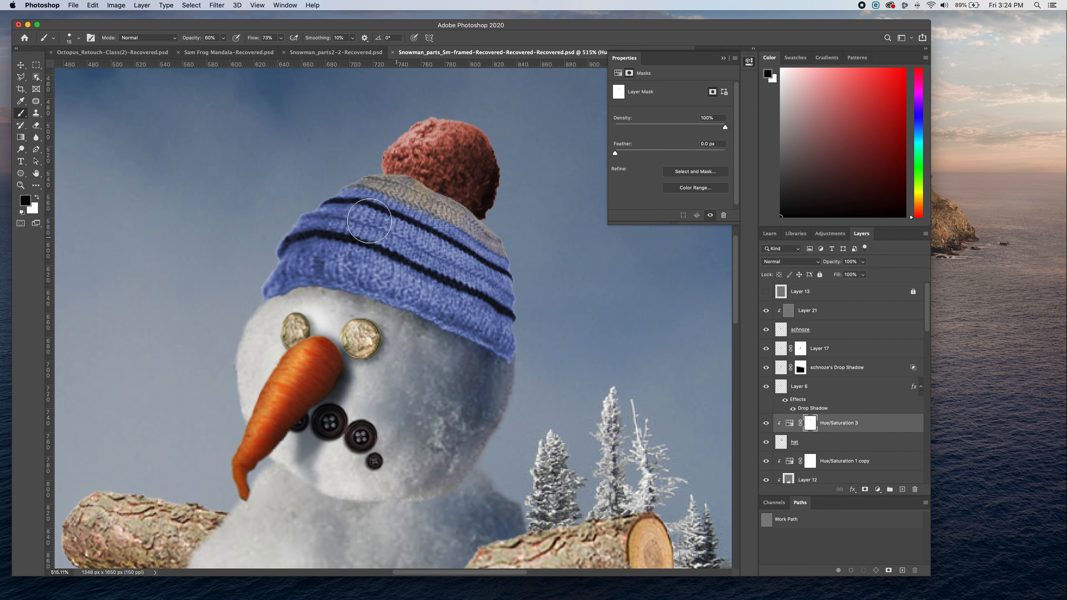
left_click(79, 37)
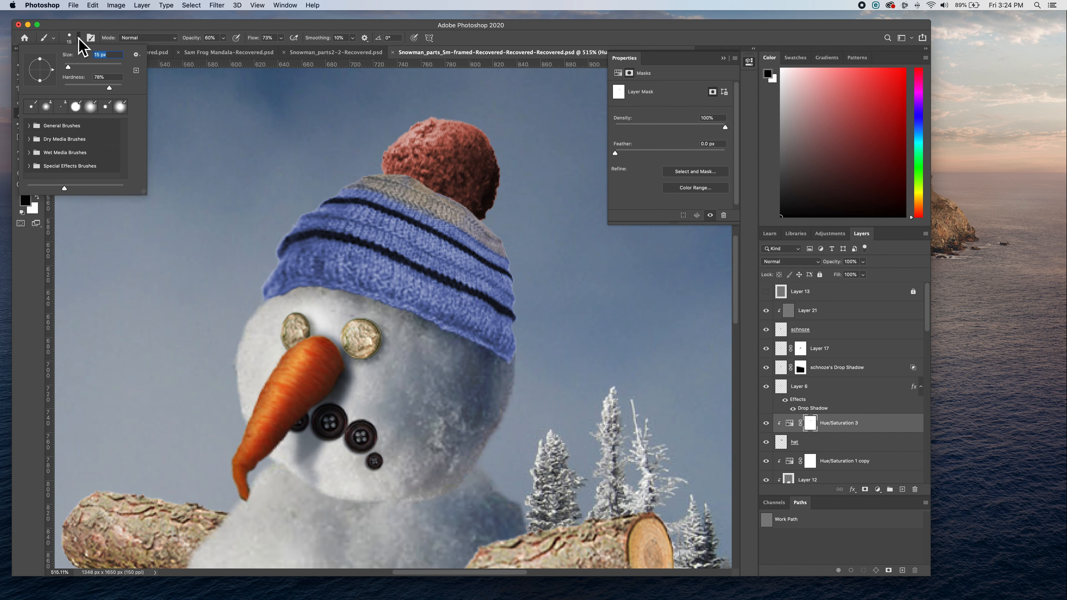
mouse_move(104, 85)
left_mouse_down()
mouse_move(117, 87)
mouse_move(71, 67)
left_mouse_up()
left_click(391, 199)
mouse_move(374, 190)
left_mouse_down()
mouse_move(333, 192)
mouse_move(420, 207)
mouse_move(407, 202)
mouse_move(515, 266)
mouse_move(460, 237)
mouse_move(497, 255)
mouse_move(450, 224)
mouse_move(461, 217)
mouse_move(515, 266)
mouse_move(484, 253)
mouse_move(532, 275)
left_mouse_up()
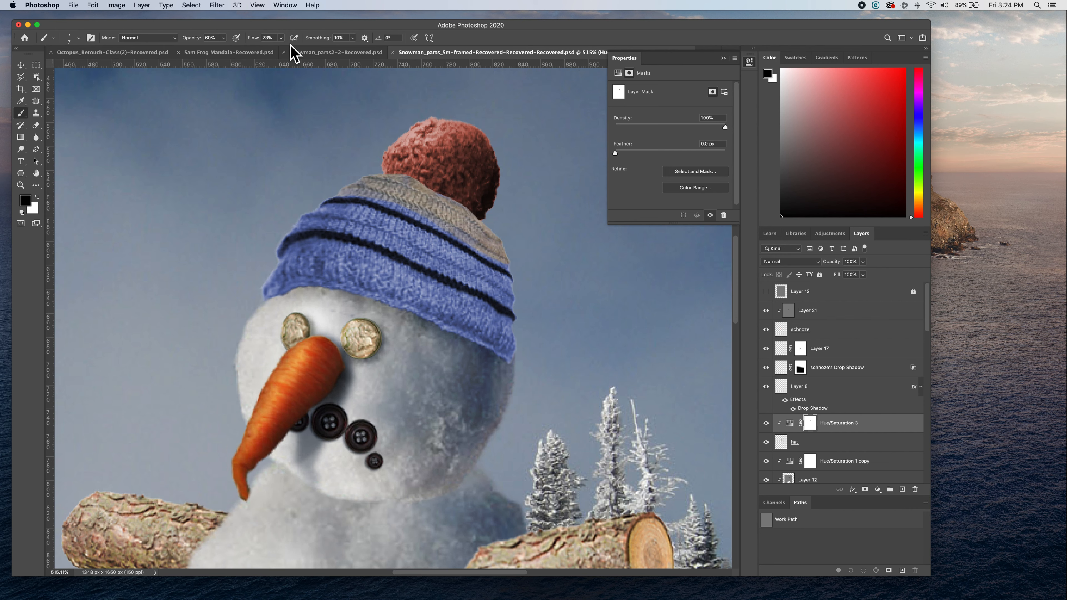
left_click_drag(191, 38, 285, 45)
mouse_move(410, 209)
left_mouse_down()
mouse_move(320, 192)
mouse_move(399, 188)
mouse_move(448, 227)
mouse_move(386, 198)
mouse_move(514, 264)
mouse_move(448, 216)
mouse_move(500, 260)
mouse_move(479, 251)
mouse_move(487, 258)
mouse_move(523, 271)
mouse_move(397, 207)
mouse_move(440, 224)
mouse_move(376, 186)
mouse_move(489, 223)
mouse_move(498, 234)
mouse_move(456, 220)
mouse_move(487, 238)
mouse_move(462, 238)
mouse_move(397, 198)
mouse_move(374, 203)
left_mouse_up()
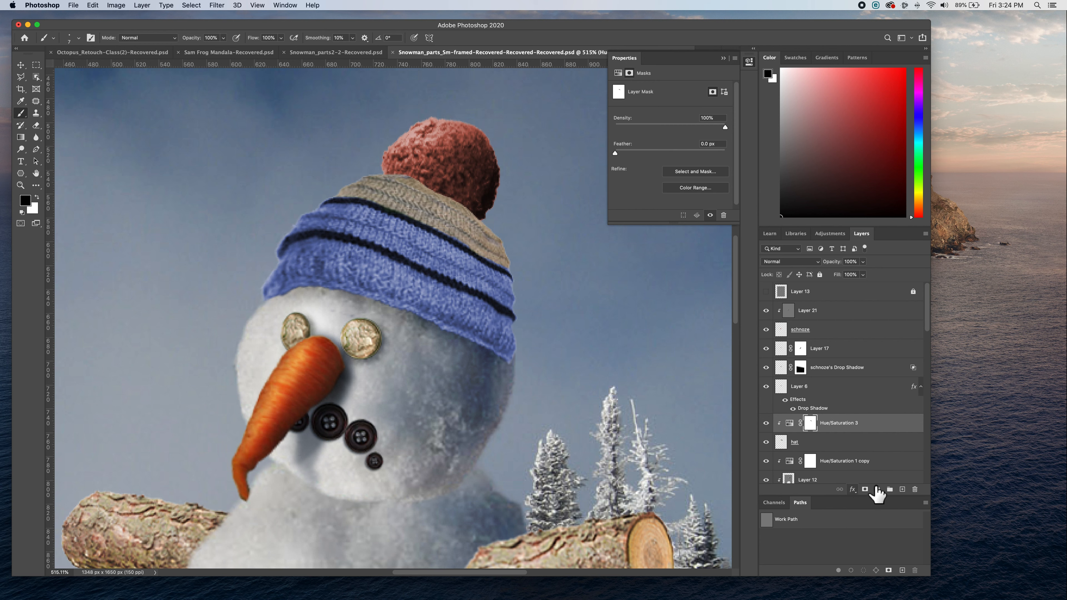
- Add a second Hue/Saturation adjustment layer clipped to the hat and colorize it red with hue 0 and saturation 28
left_click(877, 489)
mouse_move(909, 591)
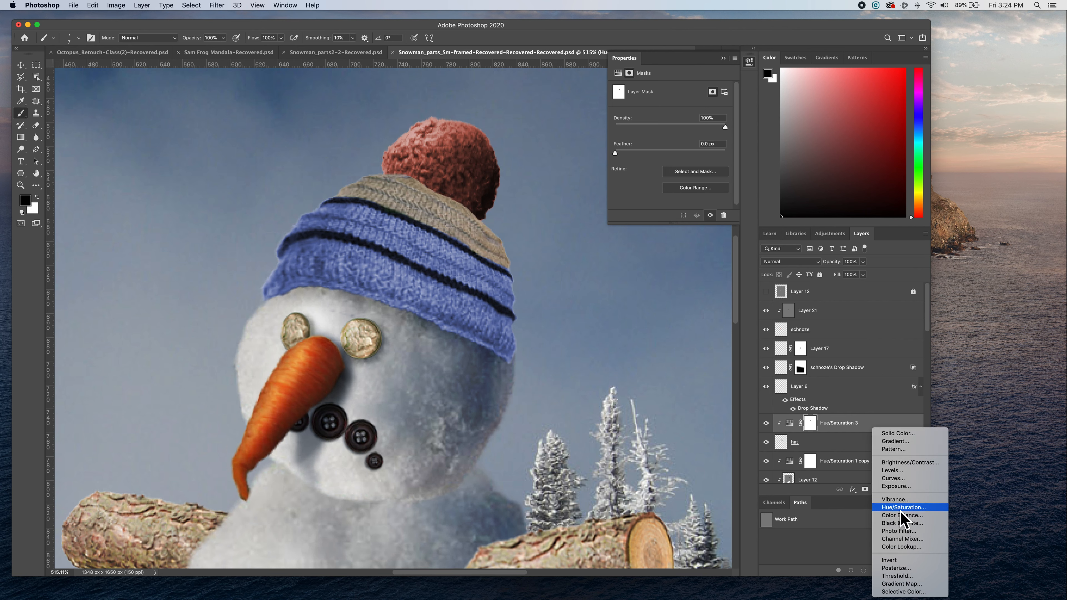
left_click(901, 510)
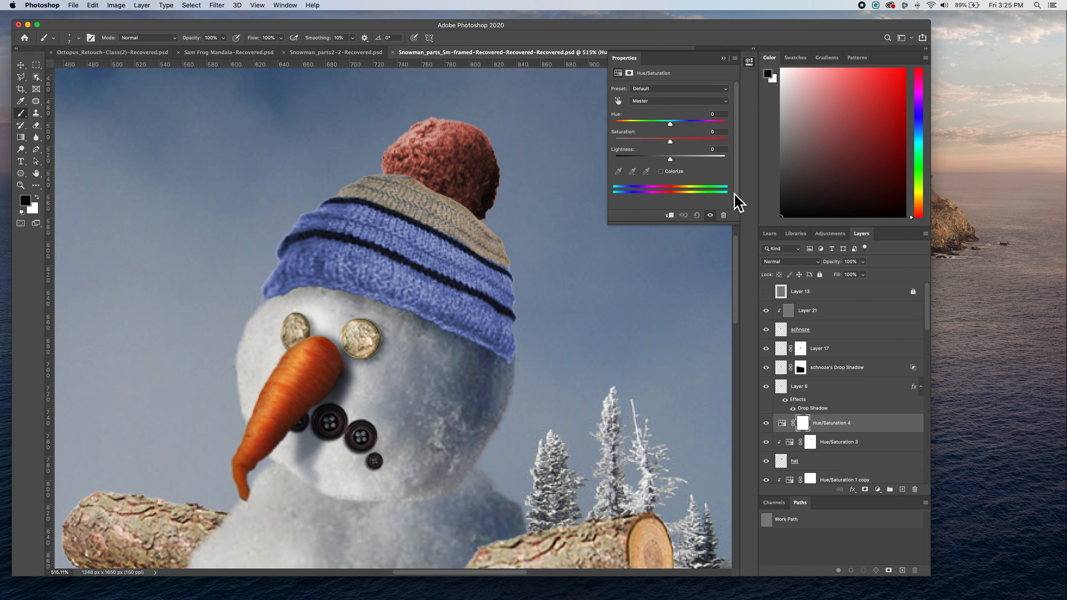
left_click(670, 215)
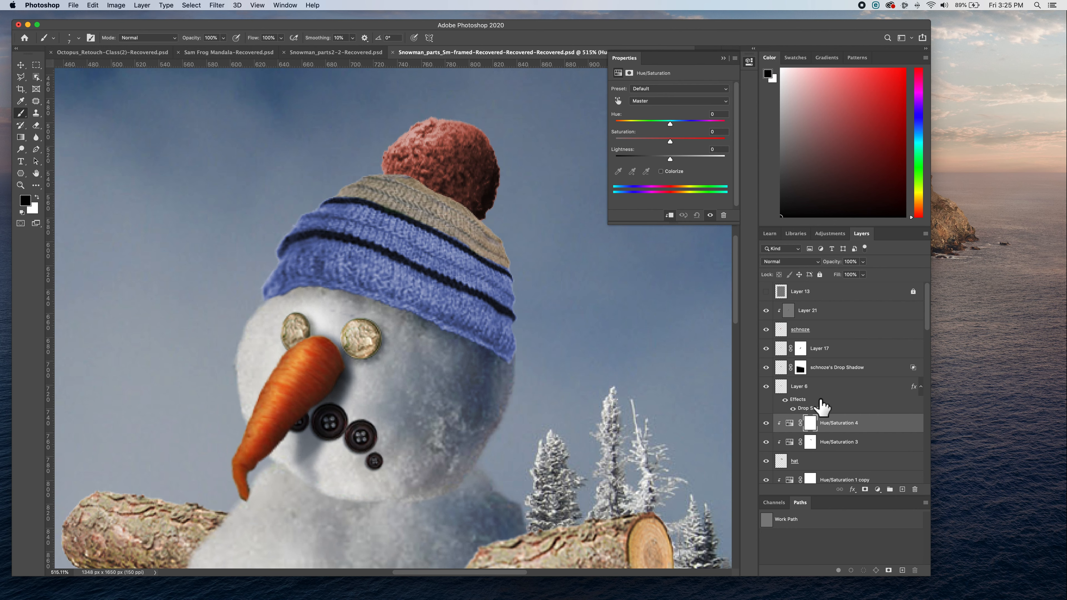
left_click(792, 446)
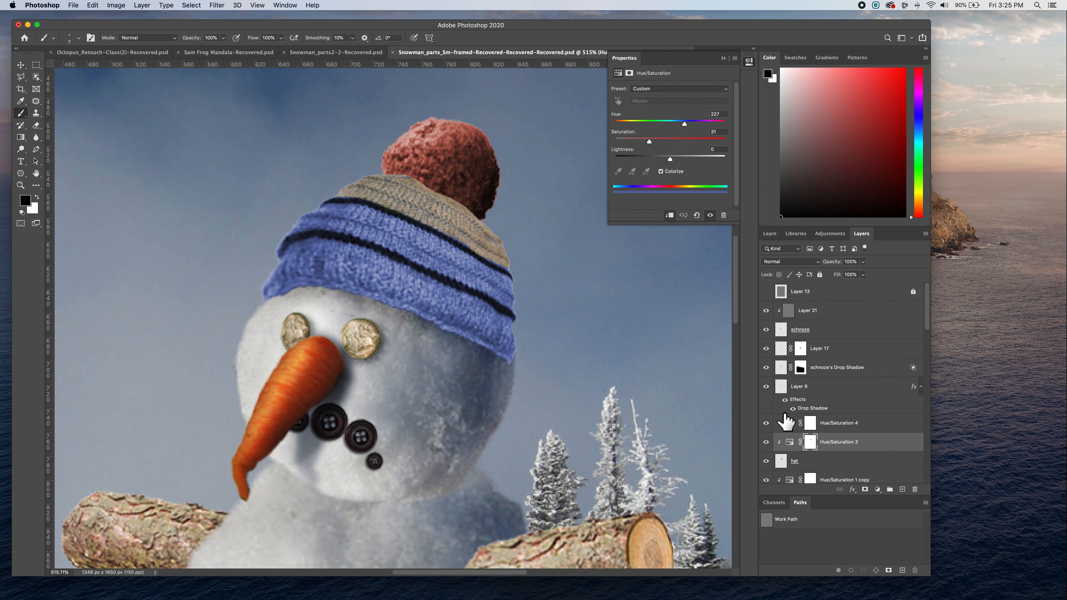
left_click(795, 427)
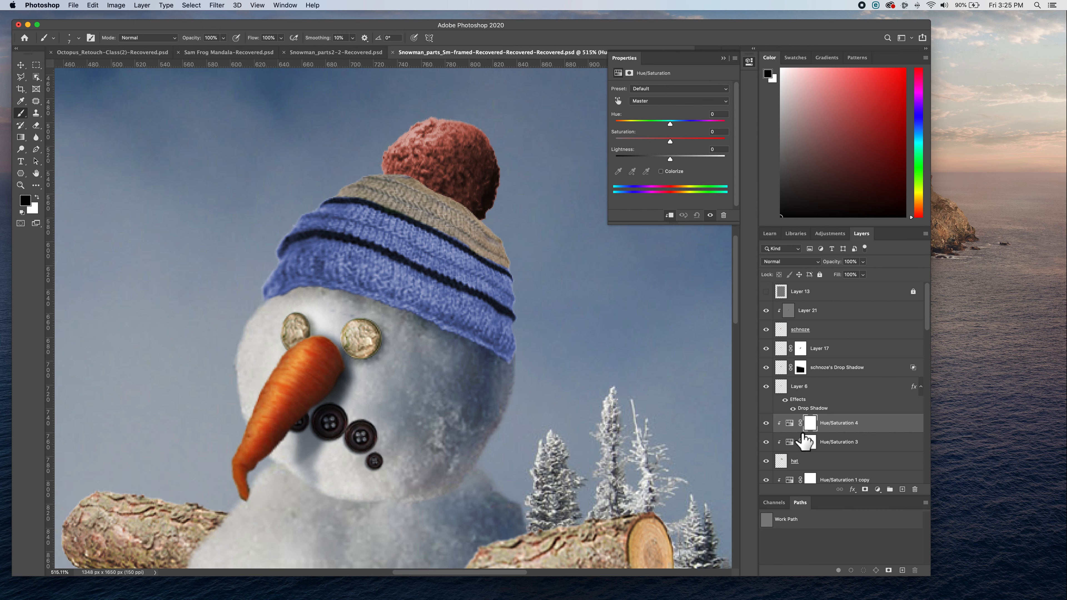
left_click_drag(672, 140, 649, 139)
left_click(661, 172)
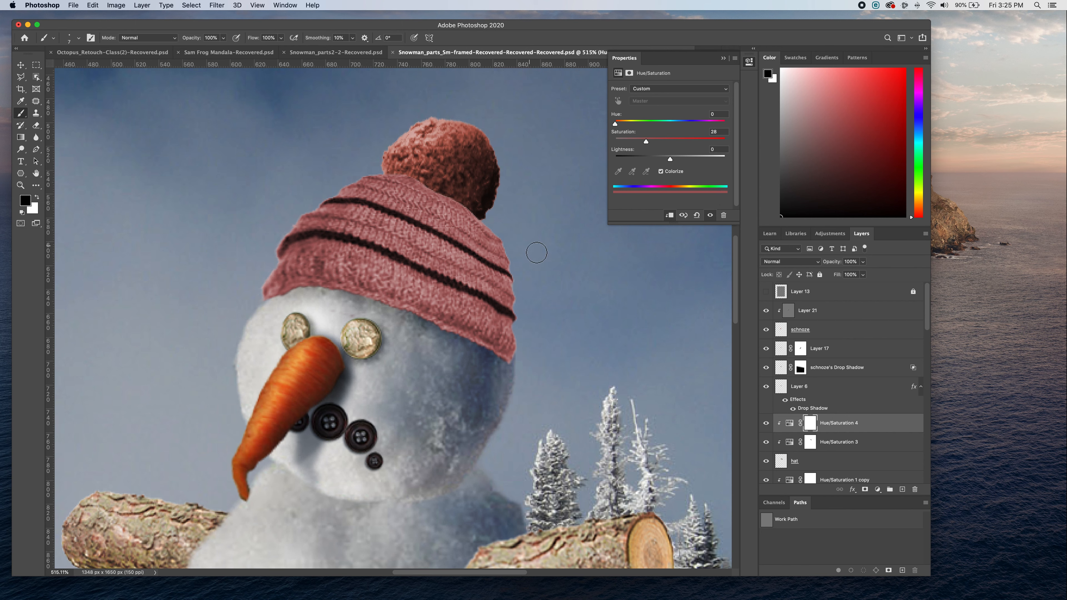
- Mask the red adjustment off the lower part of the hat by painting black with a 51 px brush
left_click(810, 423)
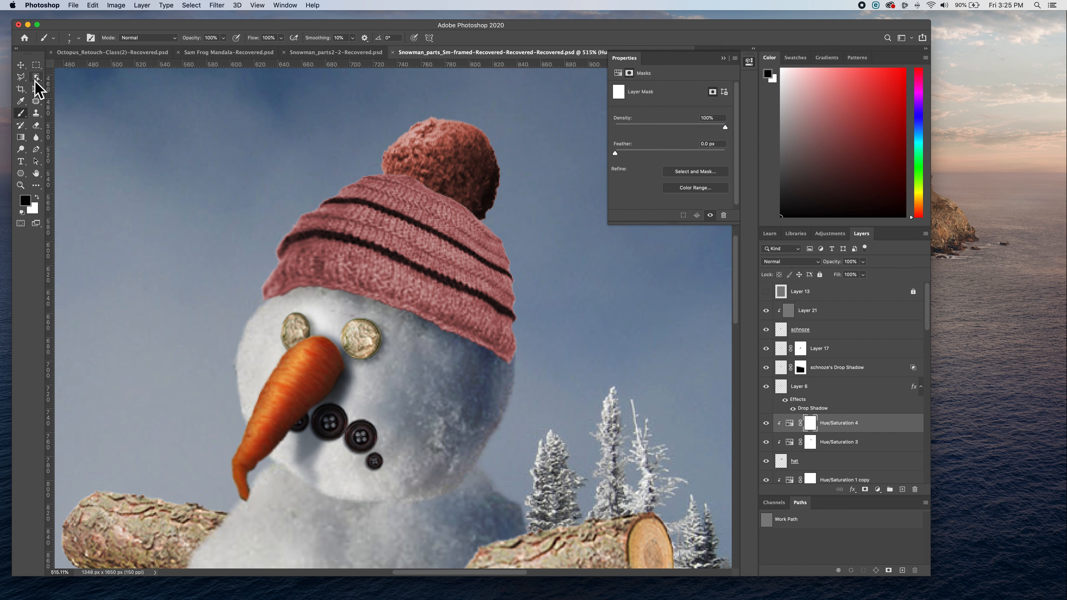
left_click(79, 38)
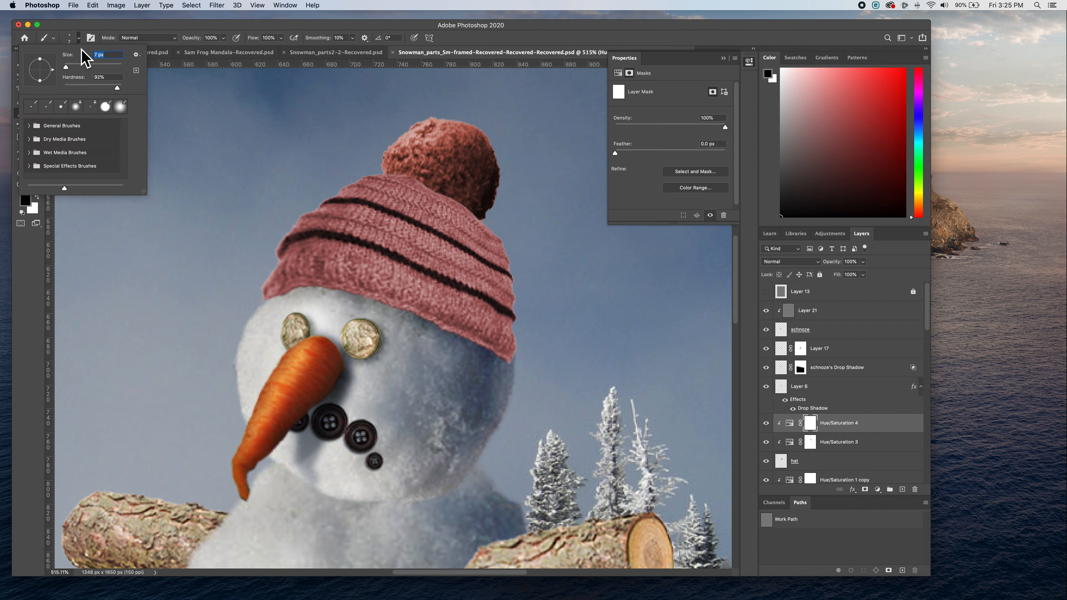
left_click_drag(74, 69, 78, 66)
mouse_move(293, 290)
left_mouse_down()
mouse_move(459, 327)
mouse_move(505, 351)
mouse_move(396, 299)
mouse_move(248, 253)
mouse_move(281, 246)
mouse_move(333, 260)
left_mouse_up()
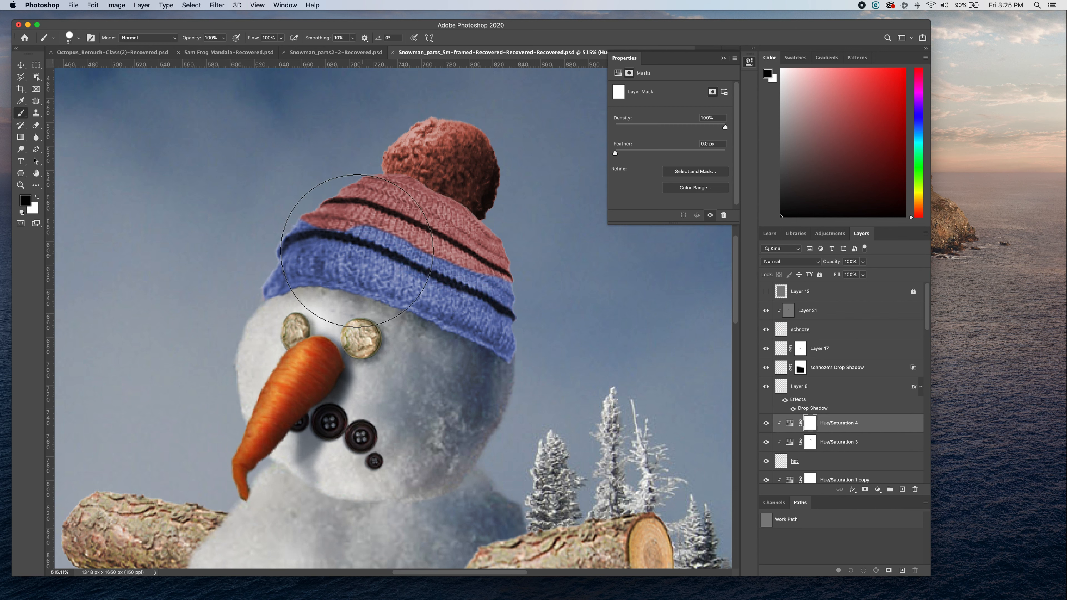
left_click_drag(317, 236, 278, 226)
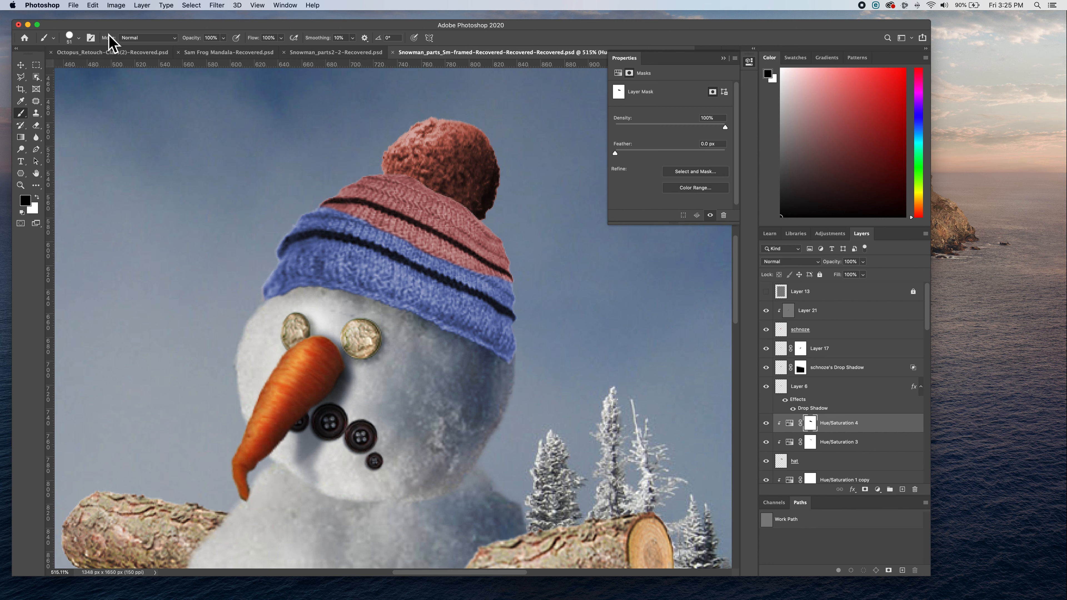
- Refine the red adjustment's mask up to the hat's upper dark stripe with a 22 px, 72% hardness black brush
left_click(78, 38)
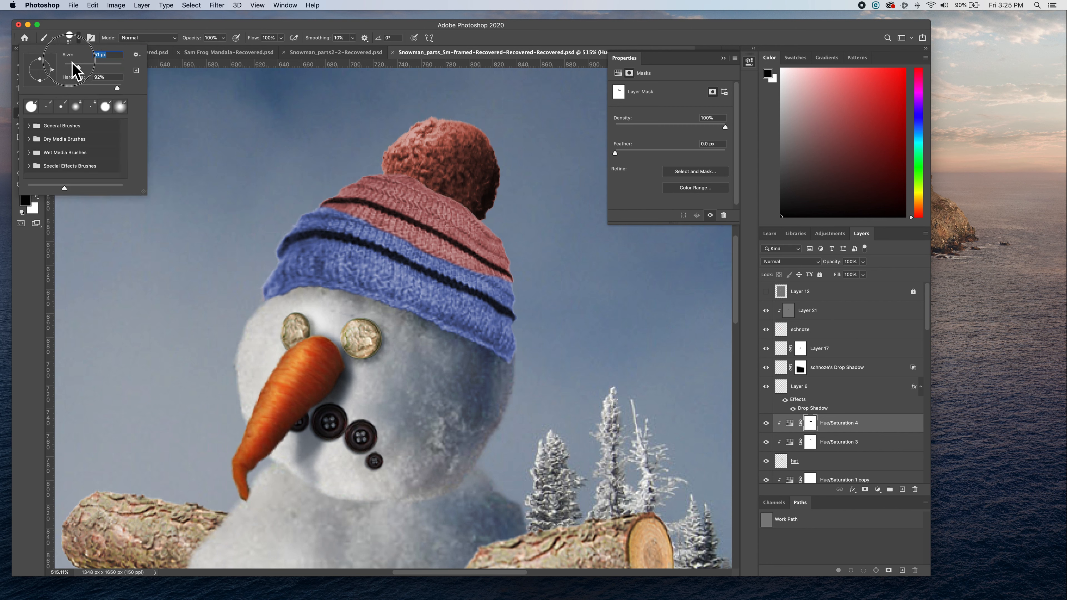
left_click_drag(71, 62, 75, 69)
left_click_drag(115, 90, 107, 89)
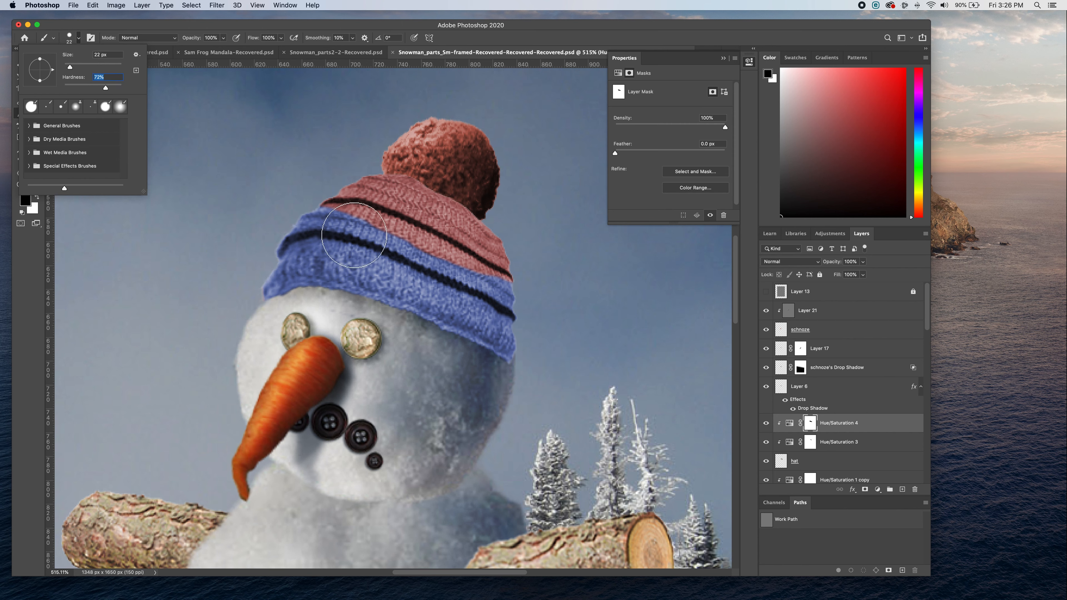
left_click(356, 234)
mouse_move(381, 240)
left_mouse_down()
mouse_move(411, 246)
mouse_move(385, 232)
mouse_move(477, 270)
left_mouse_up()
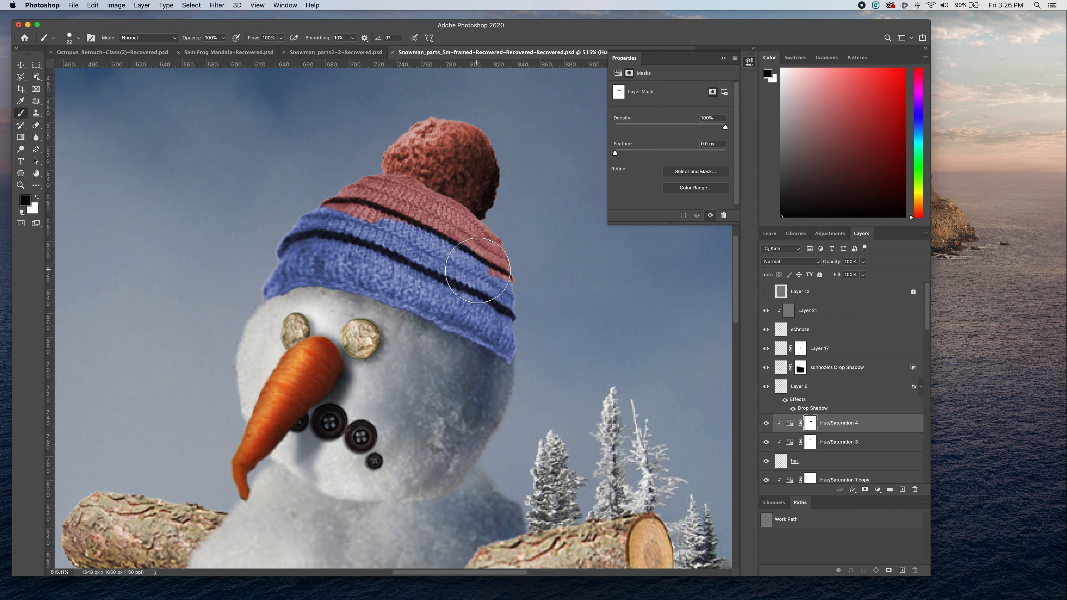
key("super+z")
mouse_move(335, 214)
left_mouse_down()
mouse_move(326, 212)
mouse_move(378, 226)
left_mouse_up()
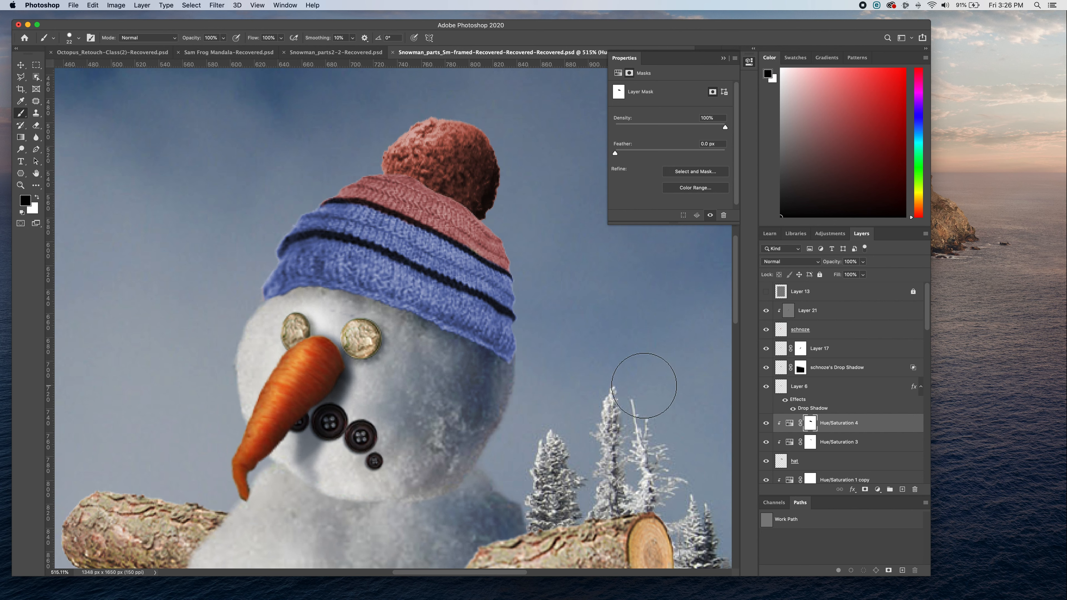
- Paint black on the Hue/Saturation 3 mask over the hat's brim below the lower dark stripe to remove the blue there
left_click(810, 441)
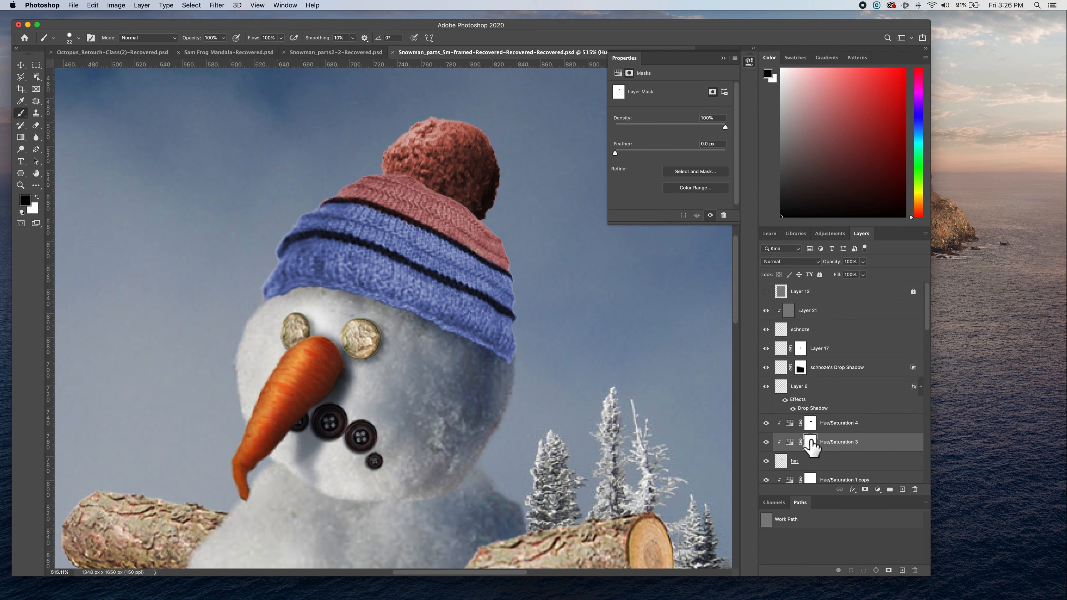
mouse_move(483, 329)
left_mouse_down()
mouse_move(503, 332)
mouse_move(446, 330)
mouse_move(311, 280)
mouse_move(273, 281)
mouse_move(302, 261)
mouse_move(290, 258)
mouse_move(319, 261)
mouse_move(477, 324)
left_mouse_up()
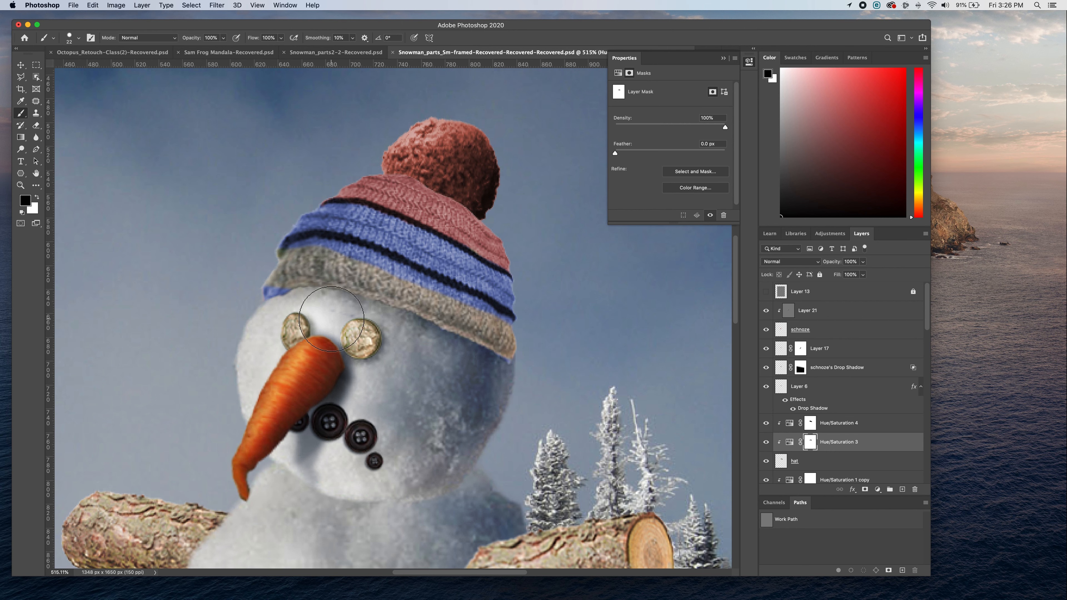
left_click_drag(300, 306, 265, 286)
mouse_move(303, 254)
left_mouse_down()
mouse_move(369, 266)
mouse_move(361, 269)
mouse_move(510, 334)
mouse_move(332, 250)
mouse_move(290, 258)
left_mouse_up()
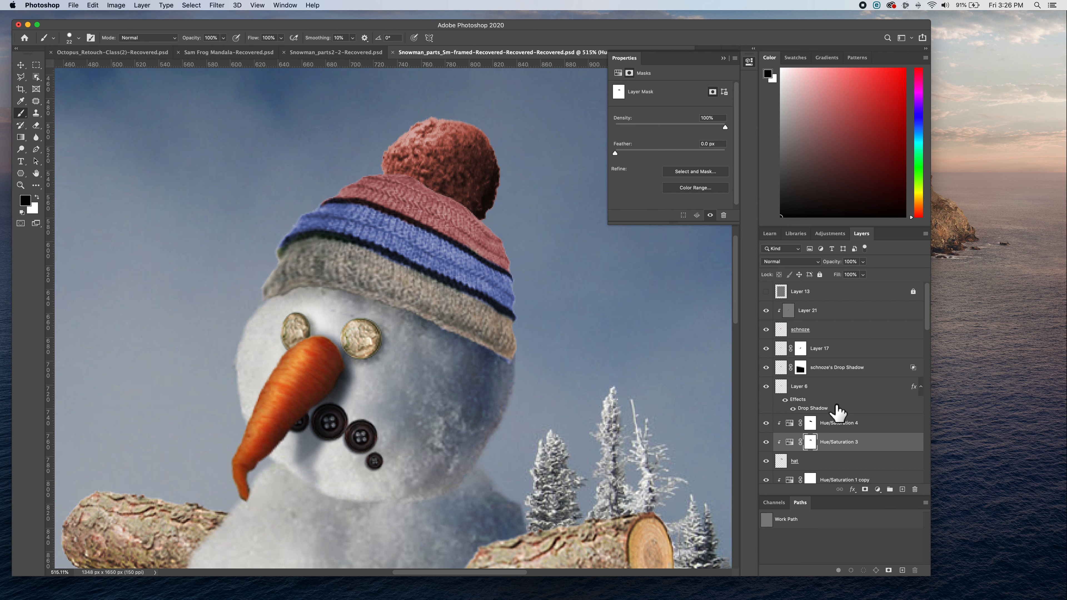
- Add a third Hue/Saturation adjustment layer above Hue/Saturation 4 and clip it to the hat
left_click(853, 425)
left_click(881, 490)
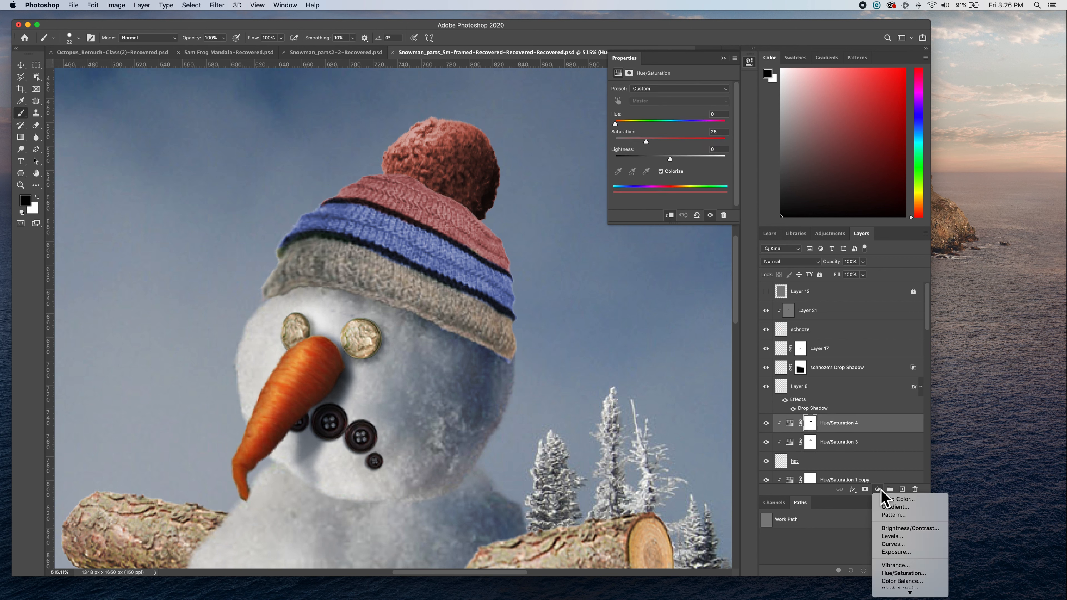
left_click(895, 574)
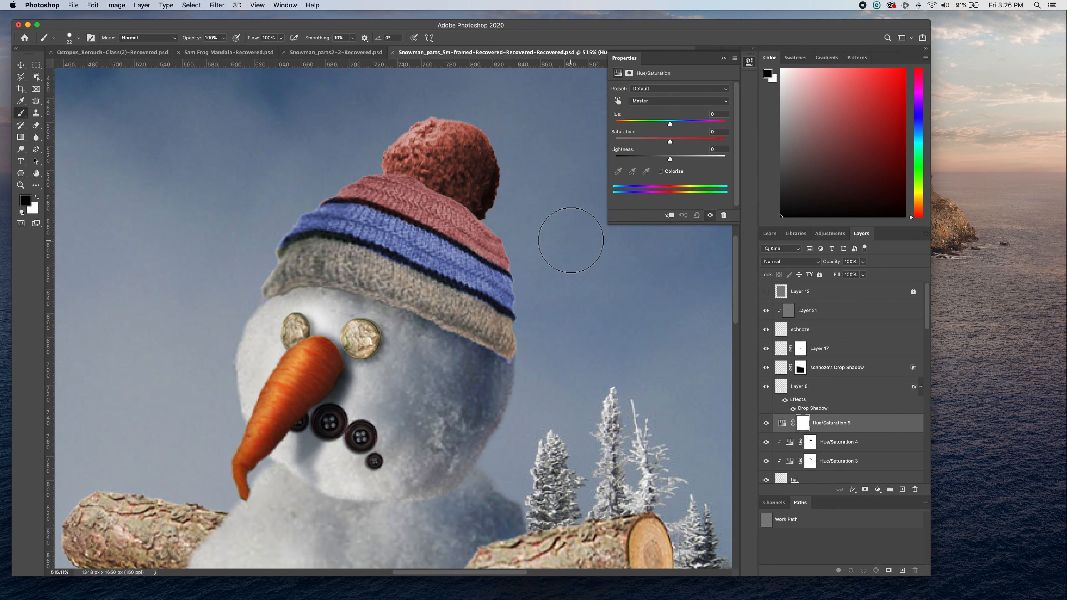
left_click(671, 216)
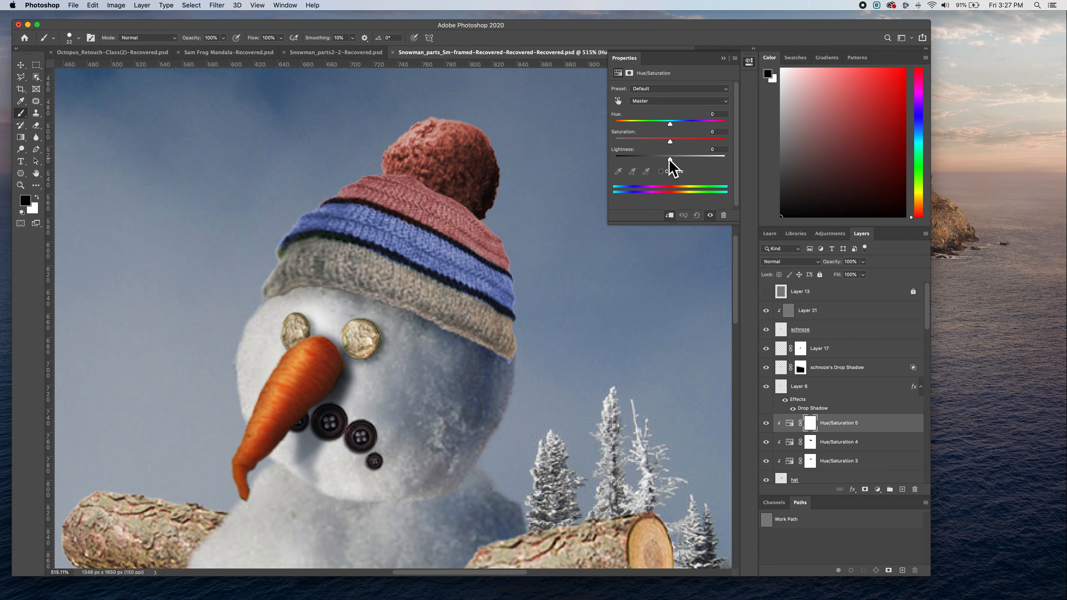
- Colorize the hat green with the Hue/Saturation 5 adjustment, setting hue 123, saturation 34 and lightness -29
left_click_drag(672, 124, 665, 147)
left_click(661, 171)
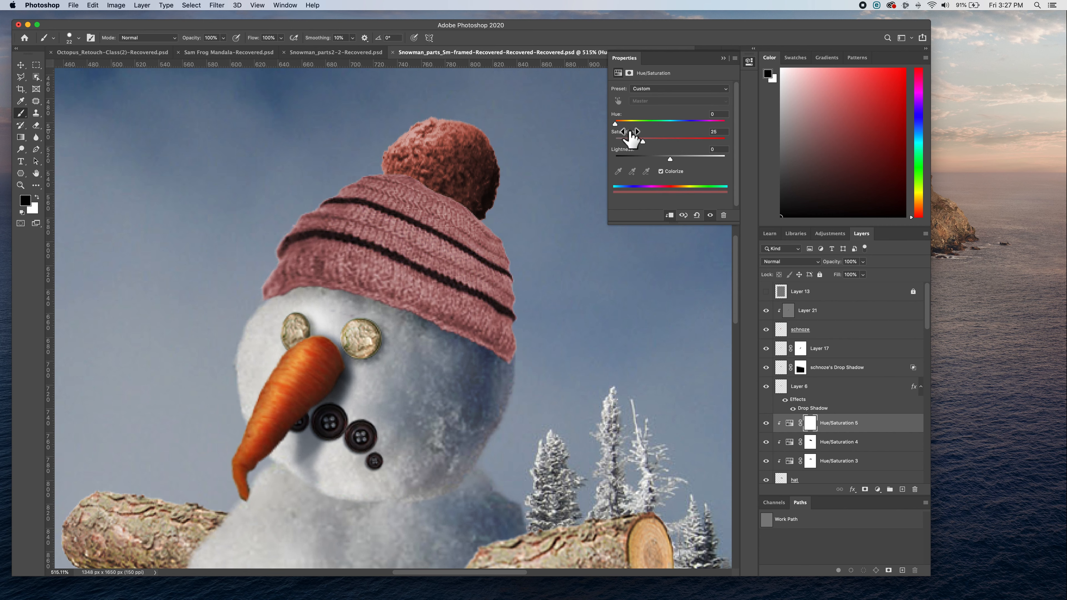
left_click_drag(617, 127, 654, 147)
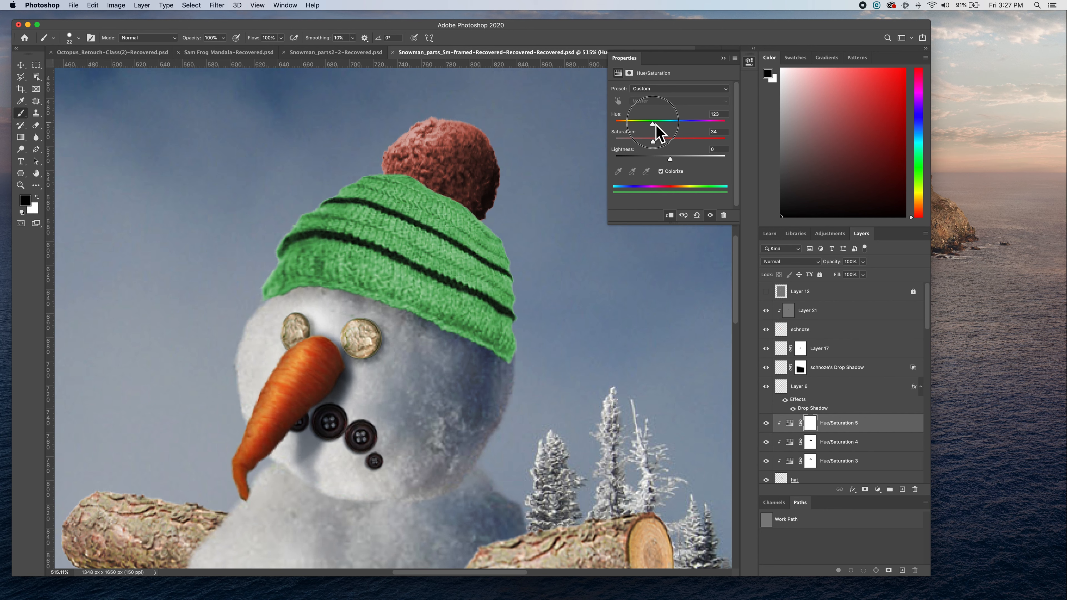
mouse_move(653, 140)
left_mouse_down()
mouse_move(666, 143)
mouse_move(652, 142)
mouse_move(655, 160)
left_mouse_up()
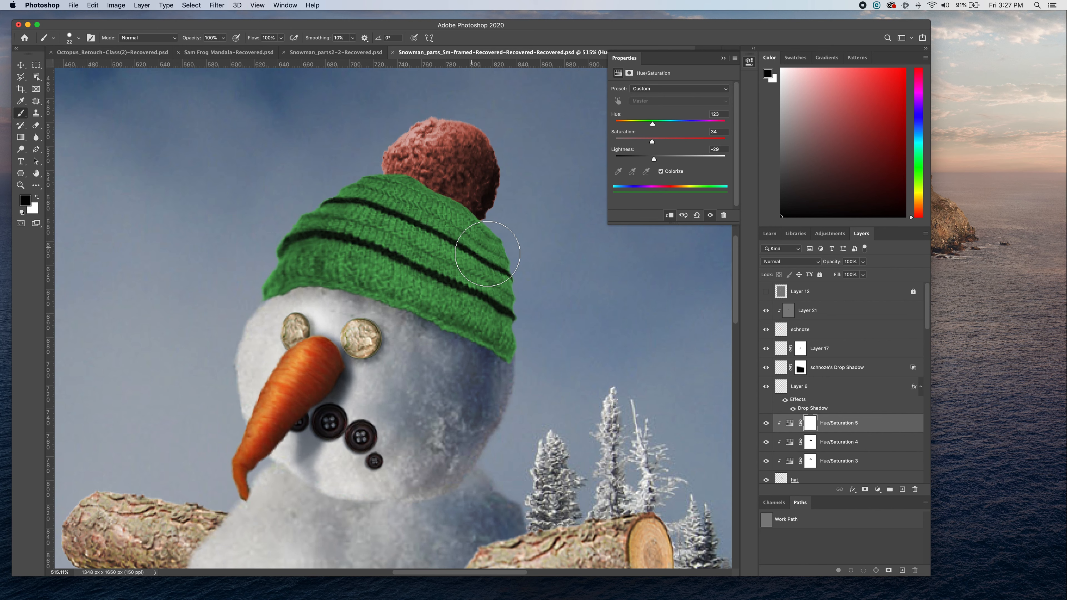
left_click(811, 462)
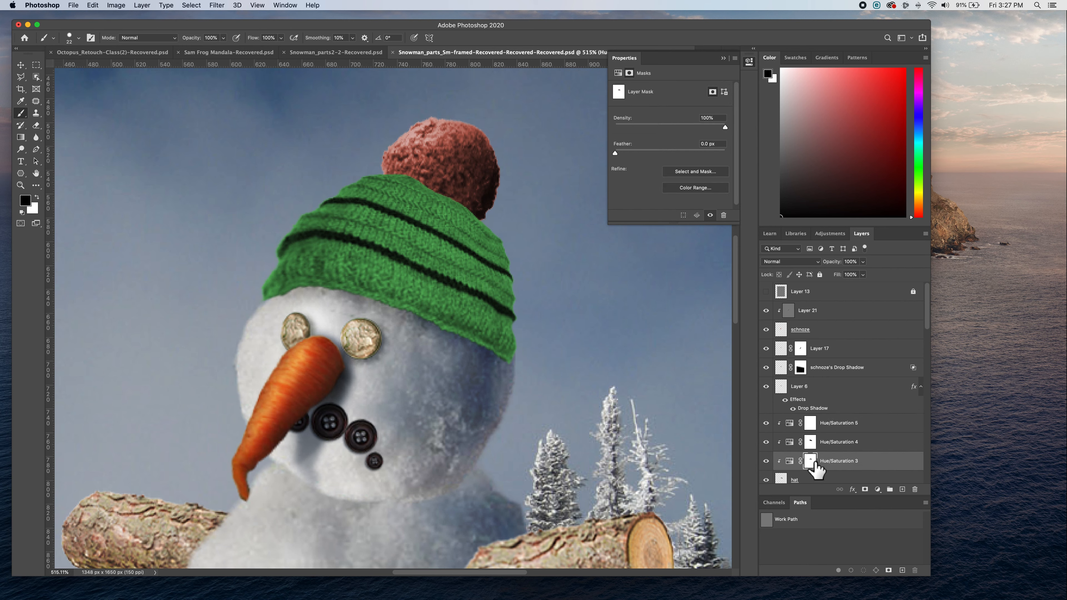
left_click(812, 463, "super")
left_click_drag(816, 465, 815, 448)
left_click(814, 442, "super")
left_click(810, 422)
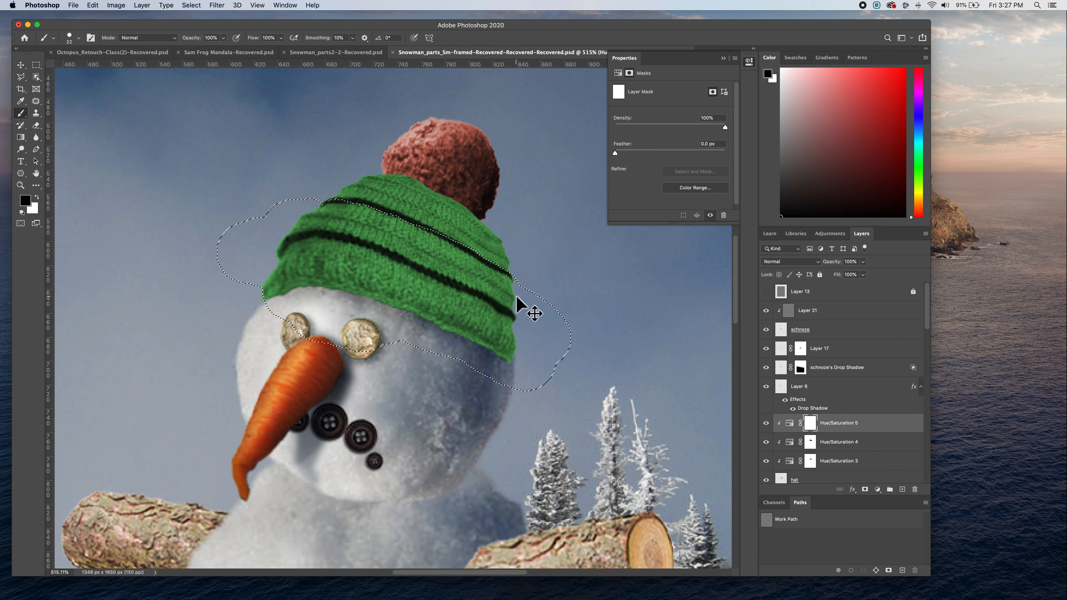
key("super+d")
- Paint black on the Hue/Saturation 5 mask over the hat above the lower dark stripe, limiting the green to the brim
mouse_move(423, 238)
left_mouse_down()
mouse_move(504, 268)
mouse_move(390, 191)
mouse_move(470, 189)
mouse_move(543, 250)
mouse_move(516, 289)
mouse_move(523, 280)
mouse_move(479, 273)
mouse_move(380, 212)
mouse_move(269, 220)
mouse_move(307, 187)
mouse_move(350, 187)
mouse_move(344, 203)
mouse_move(317, 189)
left_mouse_up()
left_click_drag(418, 216, 524, 284)
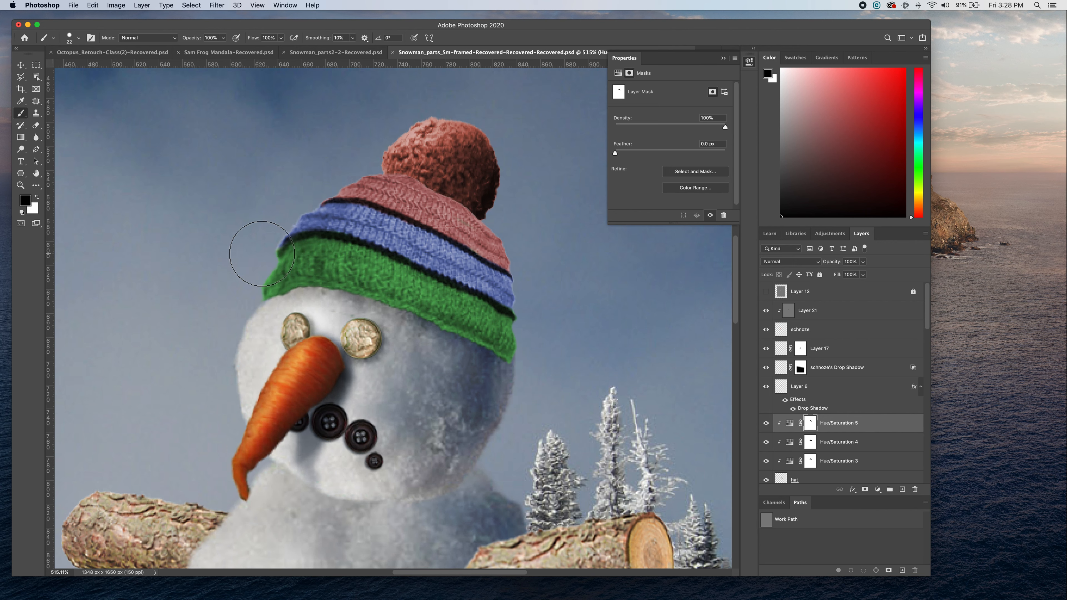
left_click_drag(262, 253, 267, 253)
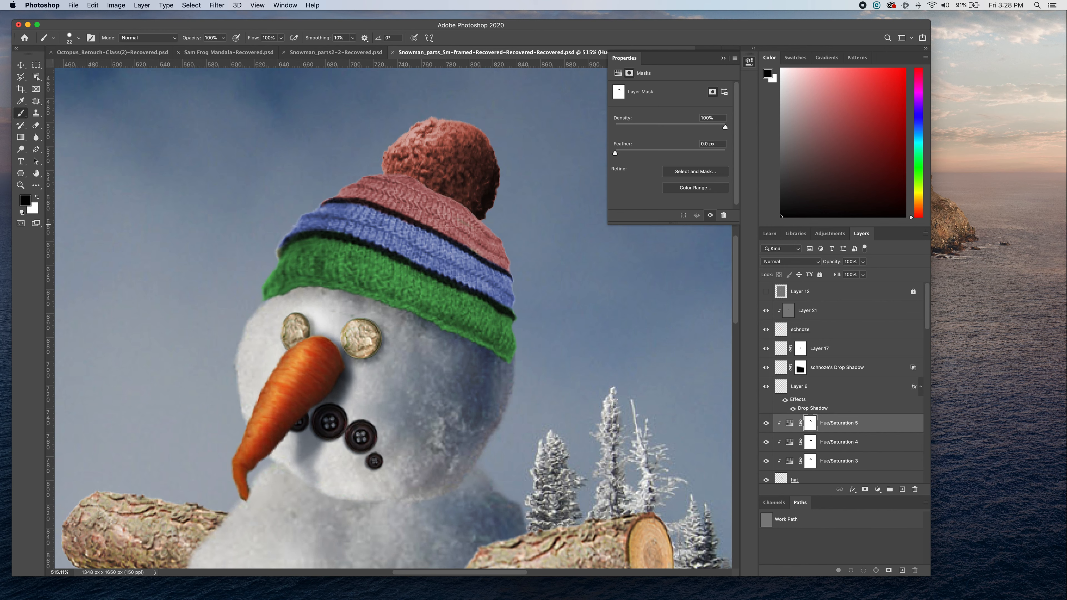